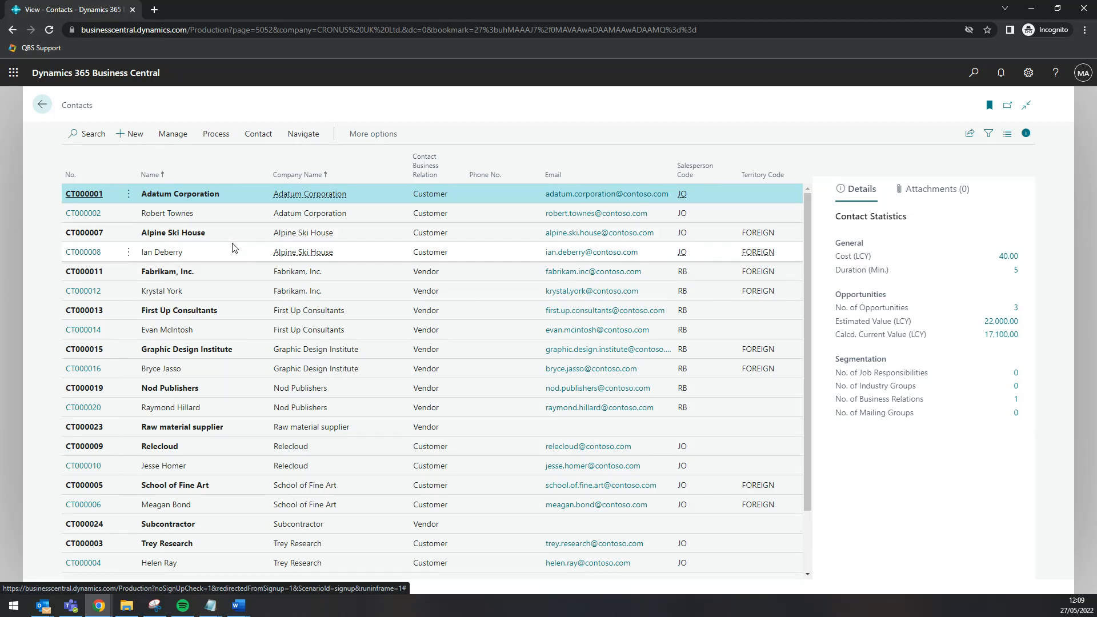
Create new contact CT000027 named 'Test Company', leaving the salesperson code empty
click(136, 139)
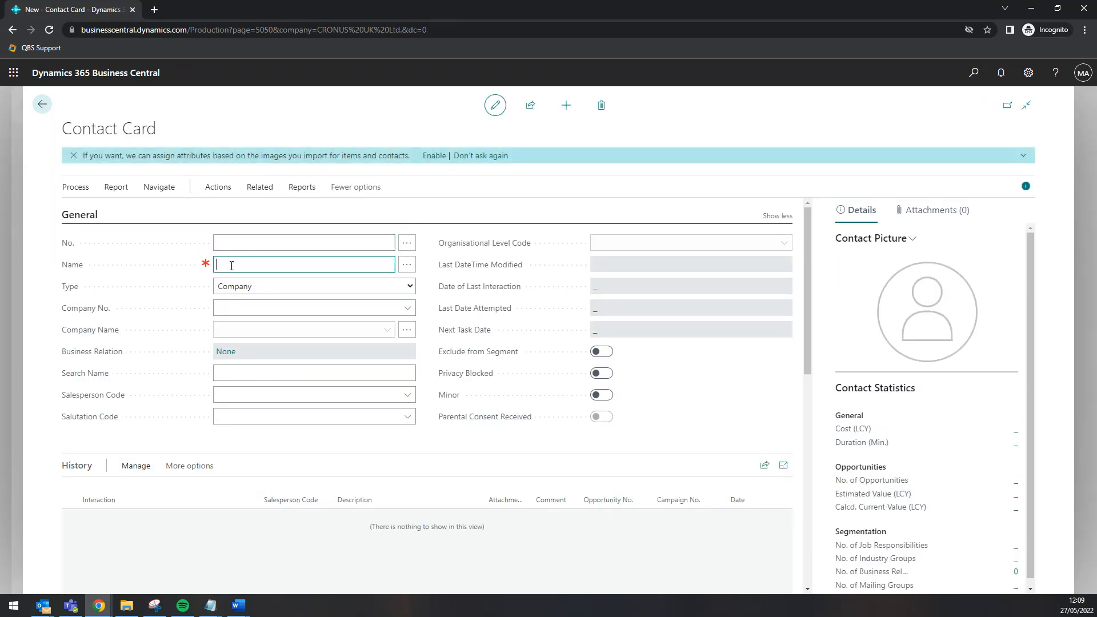
text(Test Company)
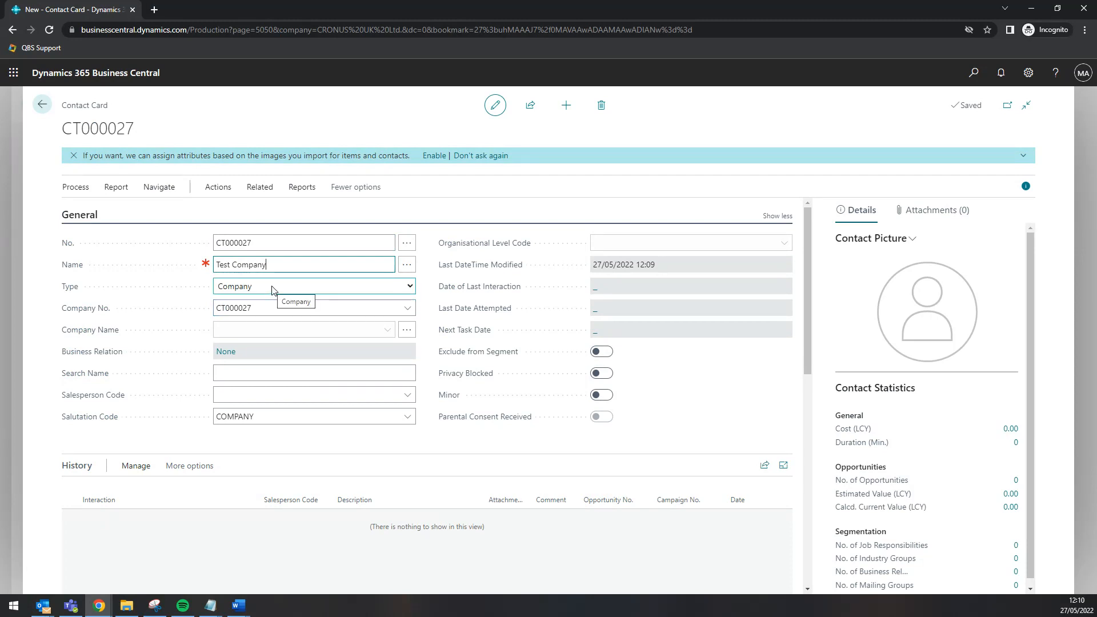
click(260, 390)
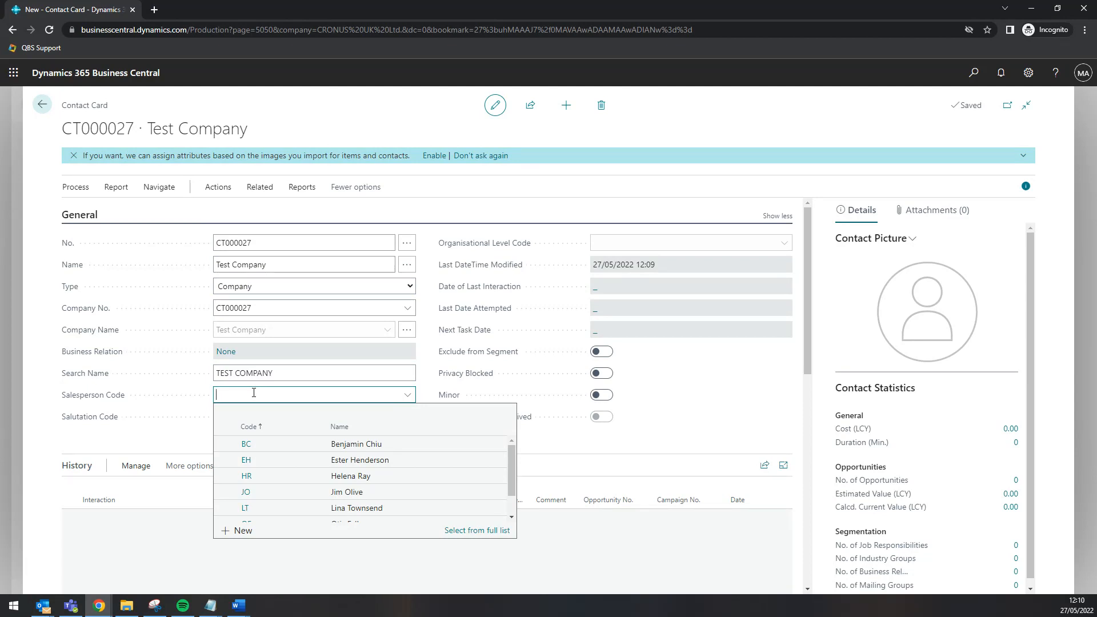
click(147, 439)
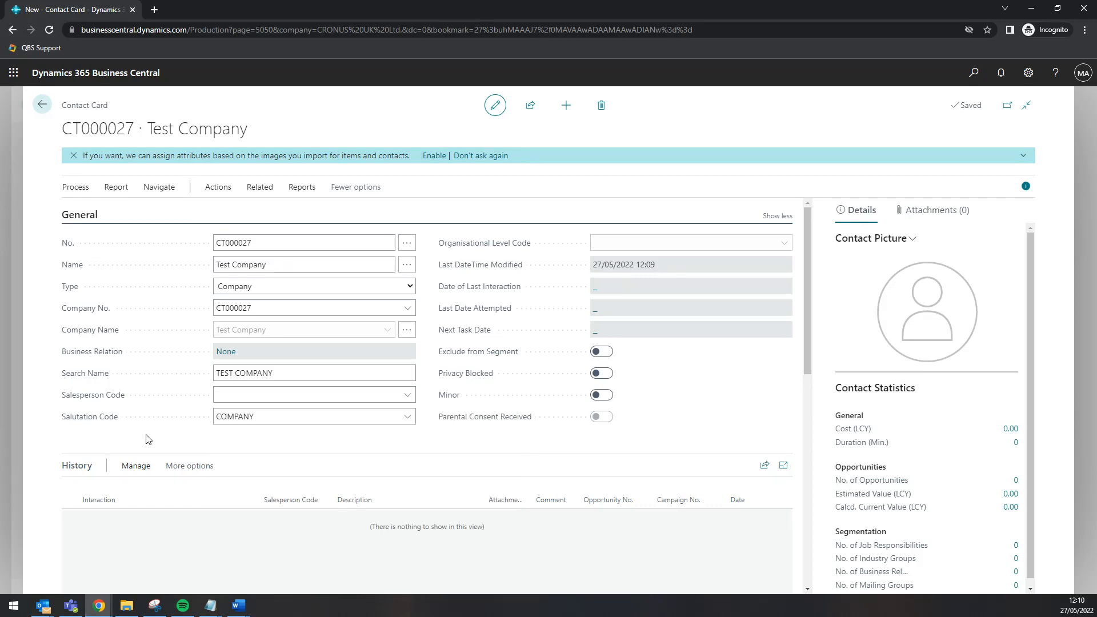
scroll(147, 438, down, 5)
Fill in the company's street address and city, and pick its postcode from the lookup
click(254, 411)
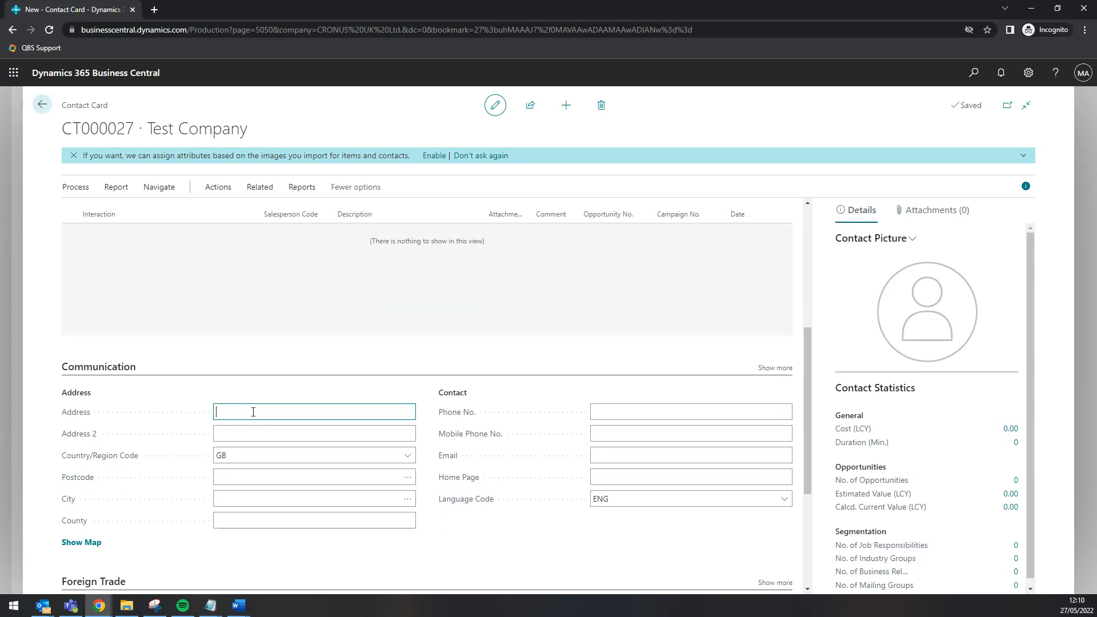
click(241, 499)
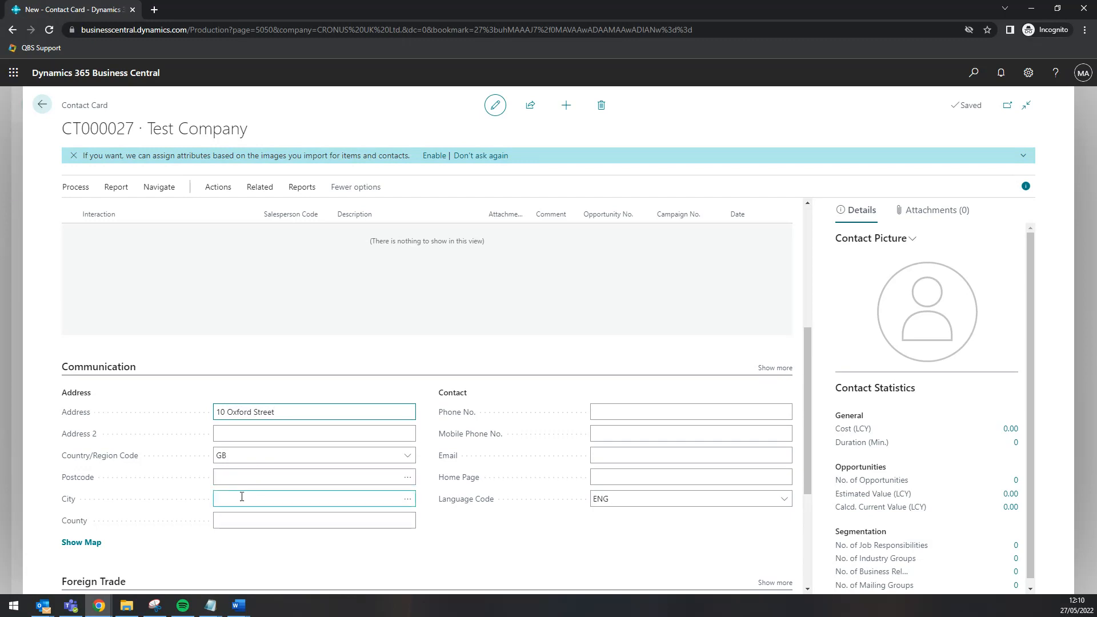
text(Lonod)
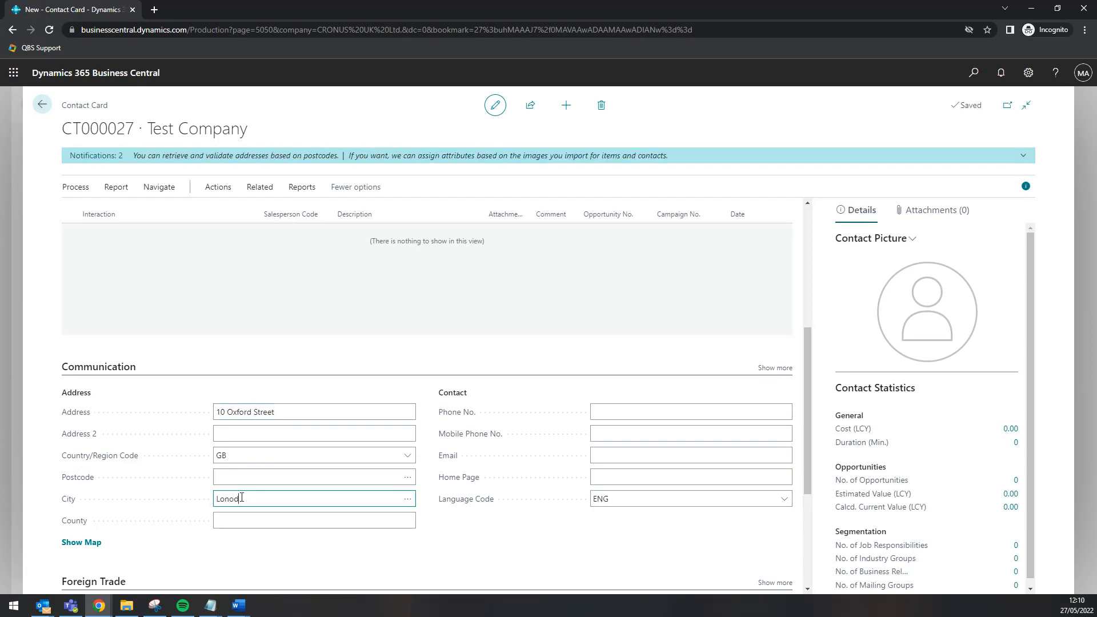
click(248, 519)
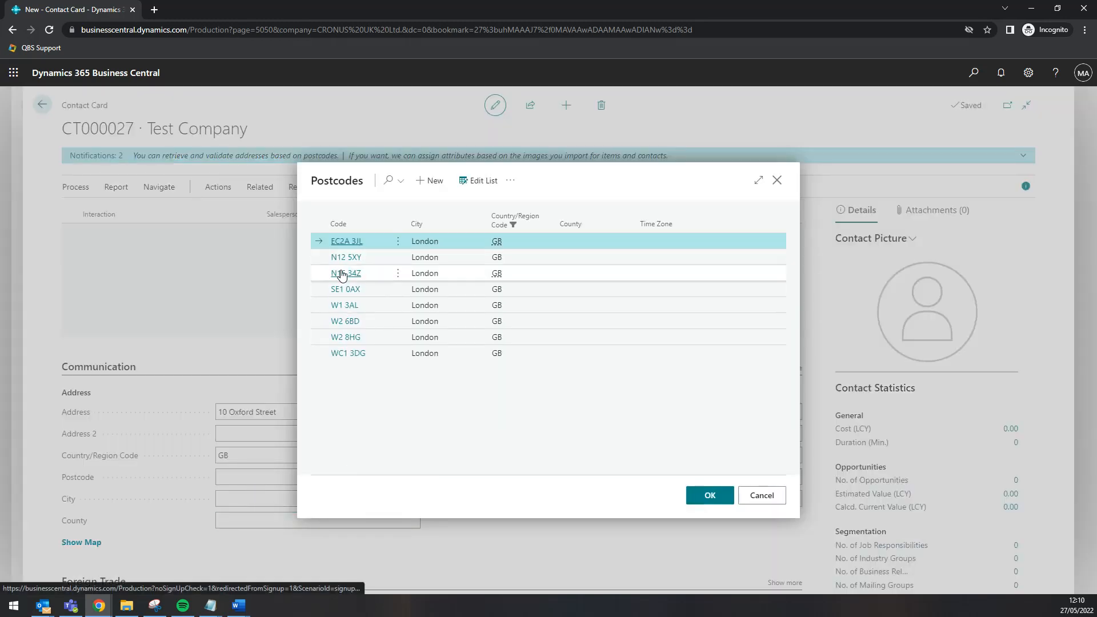
click(342, 258)
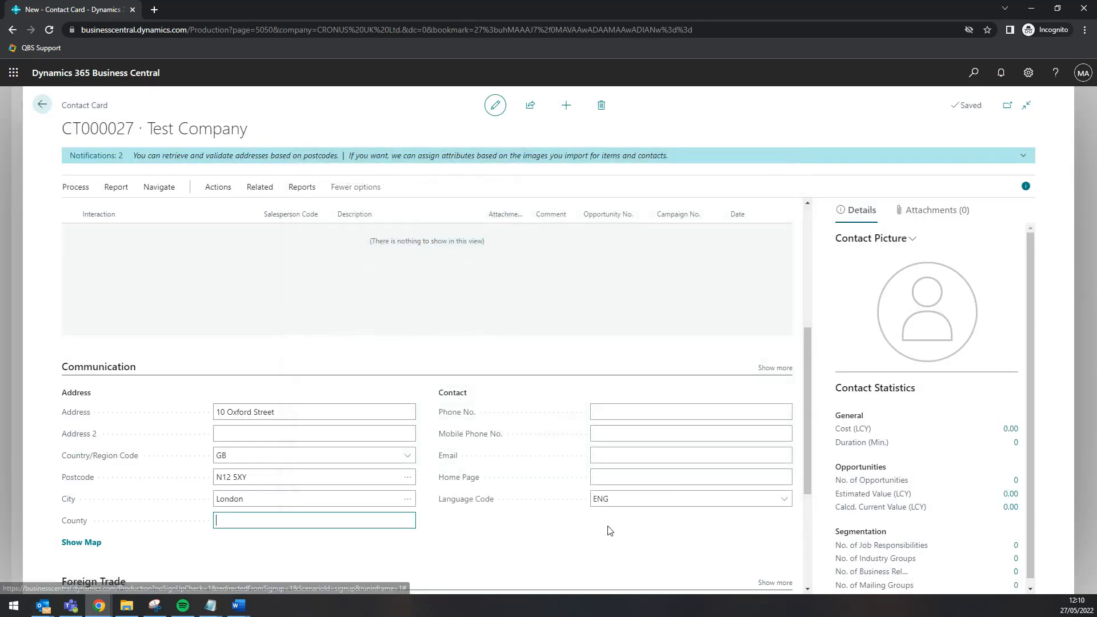
Enter the company's phone number and email address
click(617, 410)
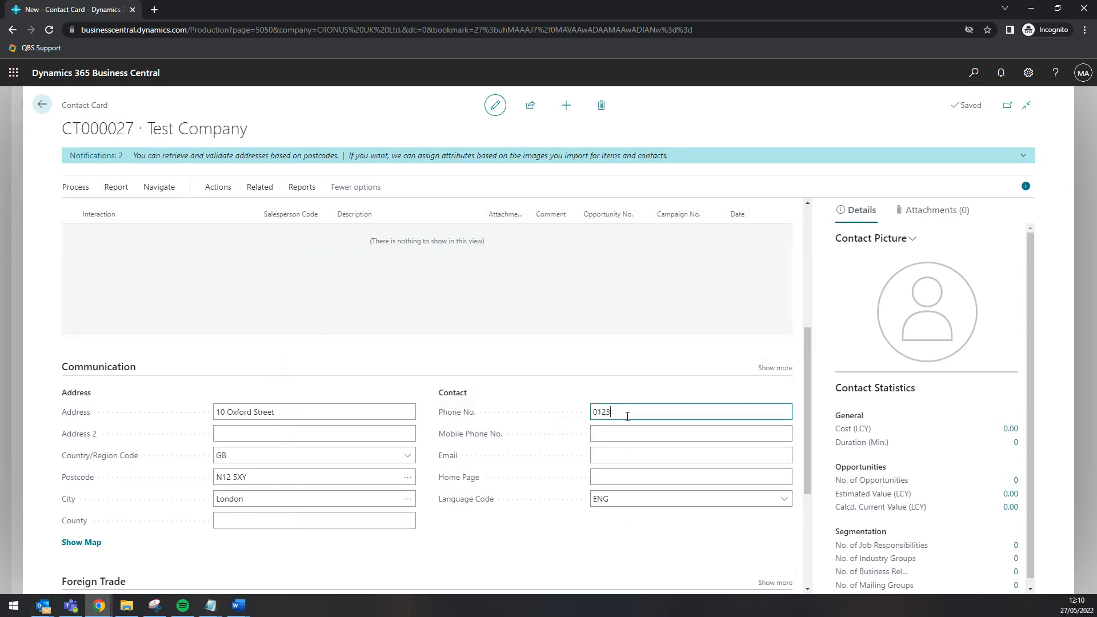
click(629, 455)
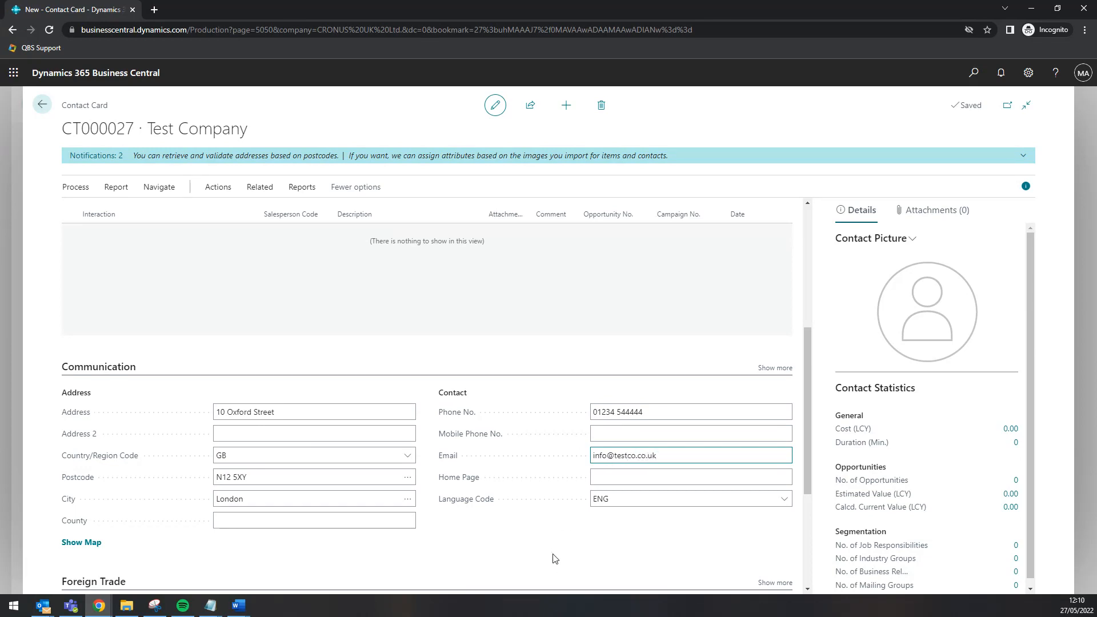
Set the contact's currency code to EUR
scroll(552, 558, down, 3)
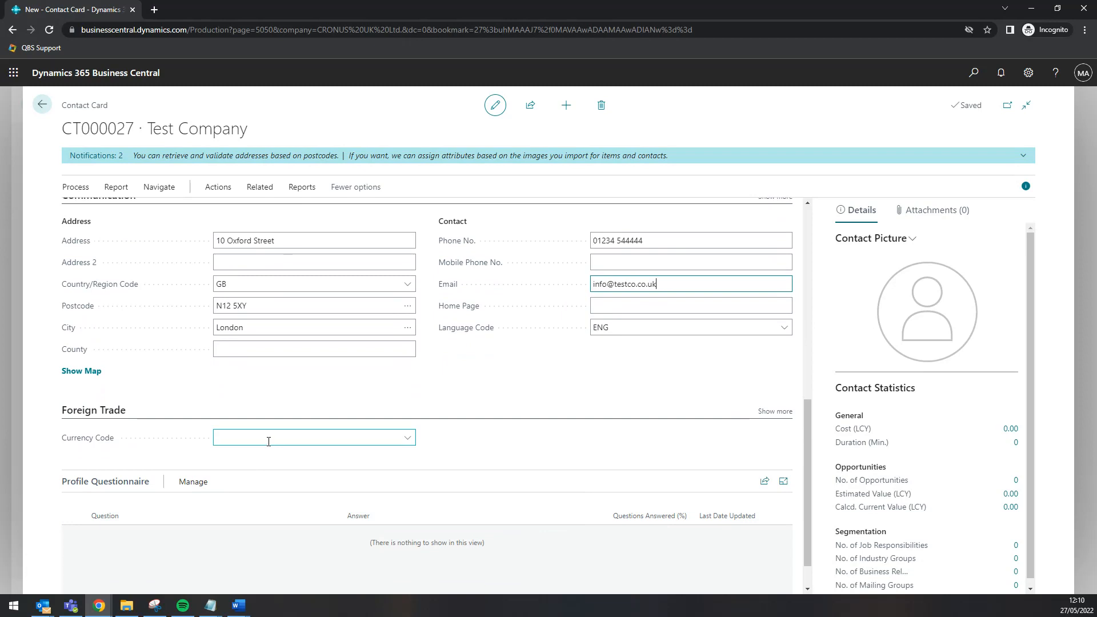
click(409, 439)
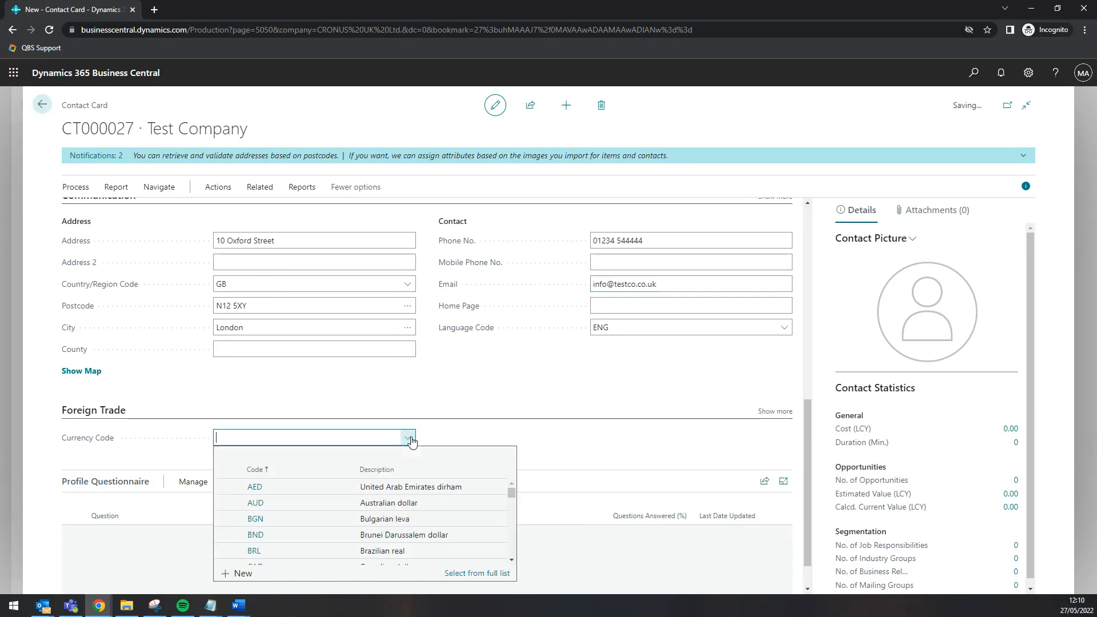
scroll(255, 529, down, 2)
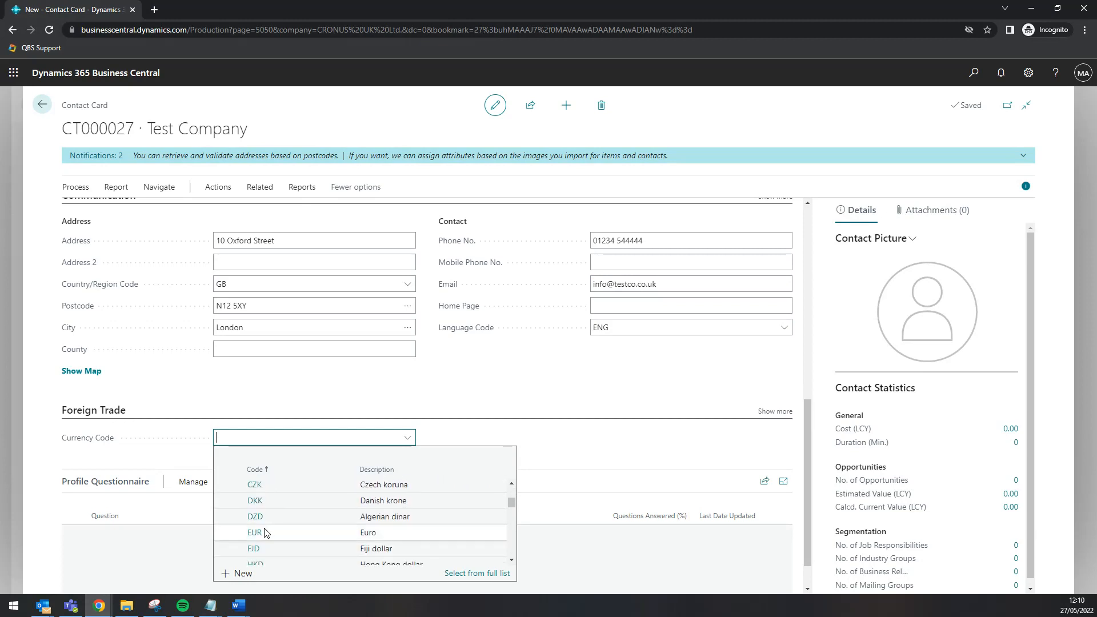
click(255, 533)
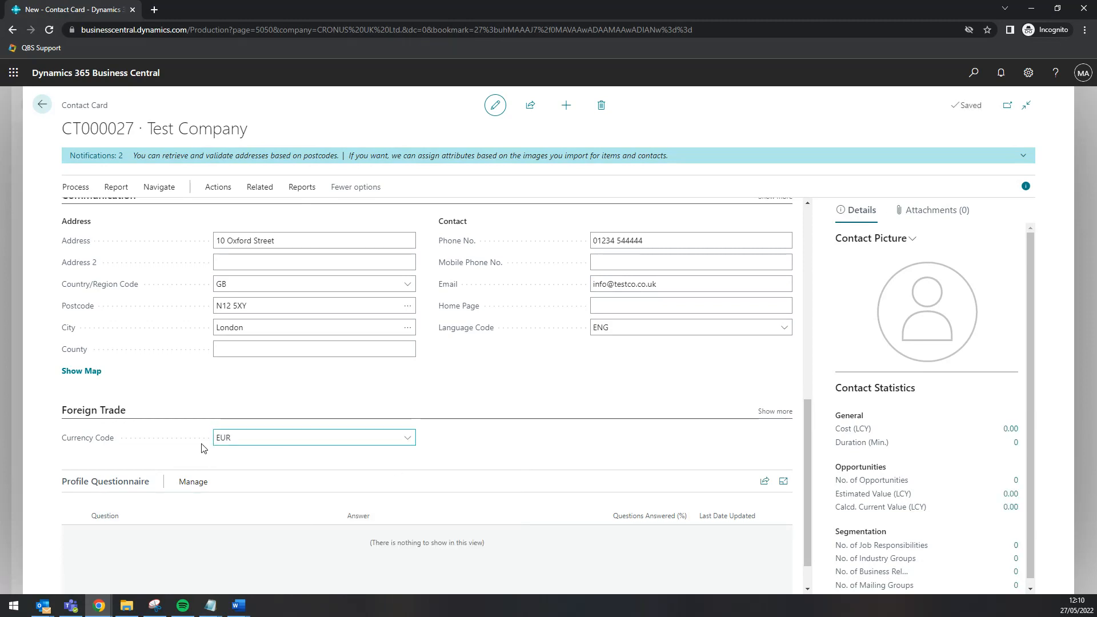
scroll(233, 454, down, 1)
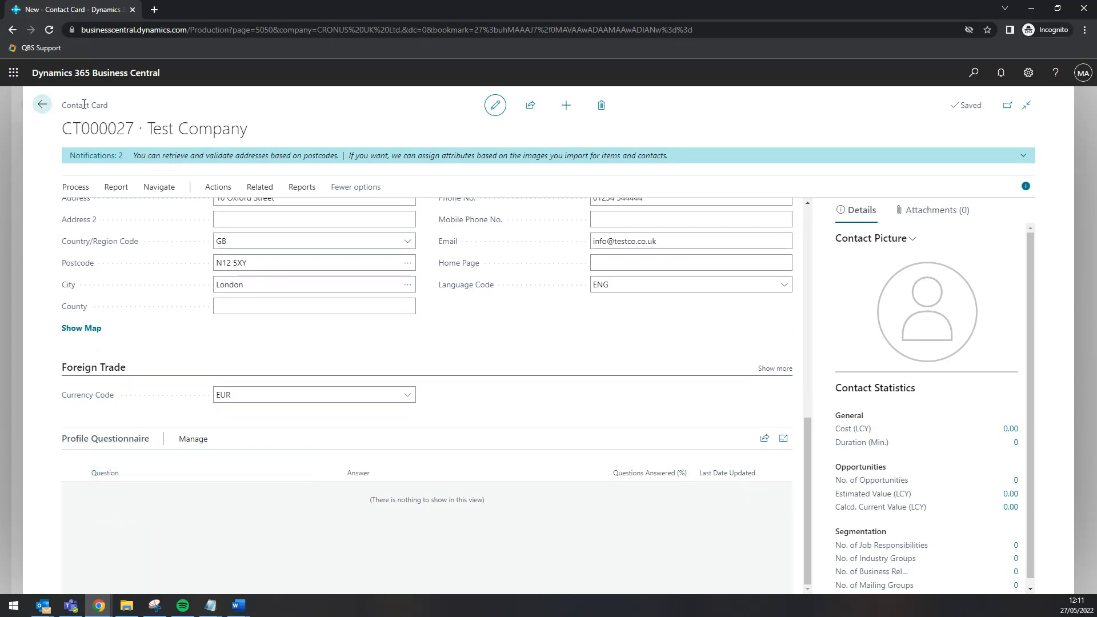
Return to Contacts, sort by Name, find Test Company, then start another new contact
click(41, 105)
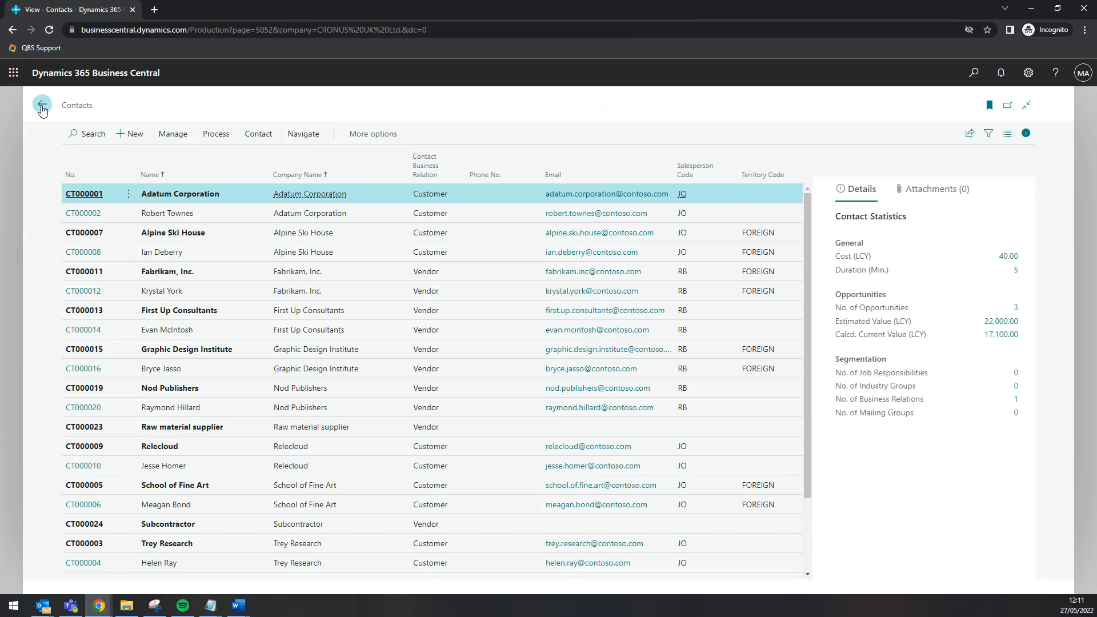
click(266, 176)
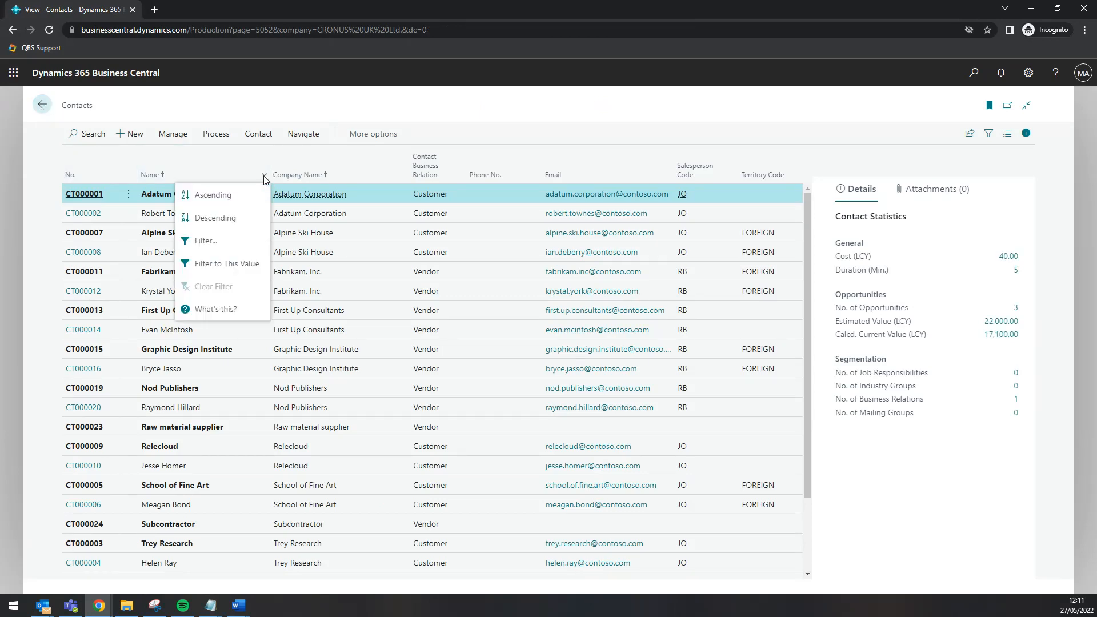
click(223, 218)
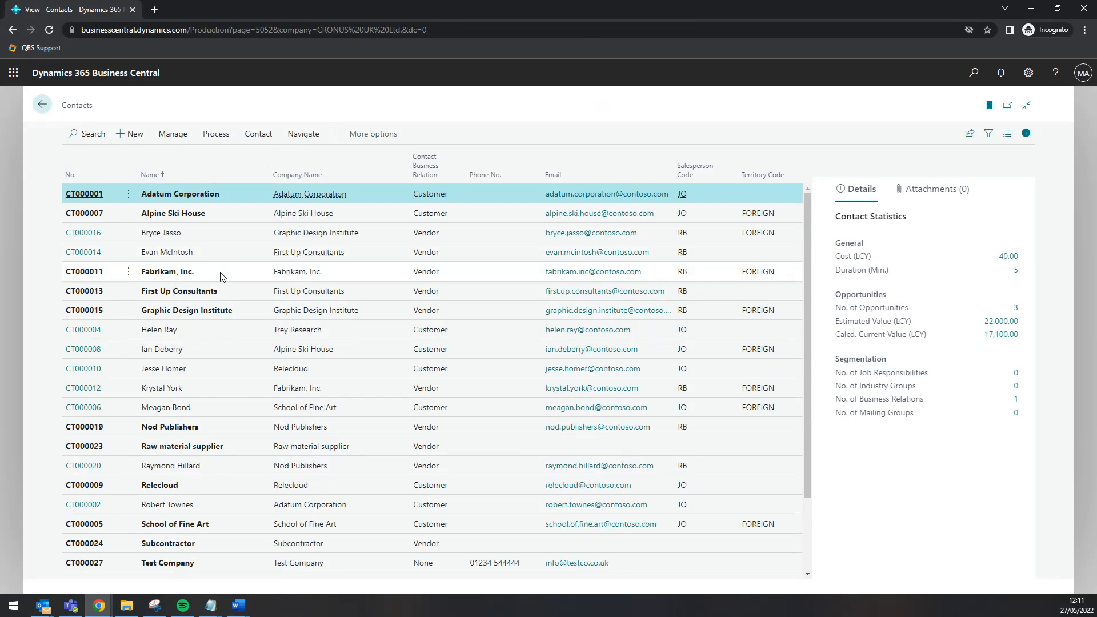
scroll(220, 262, down, 2)
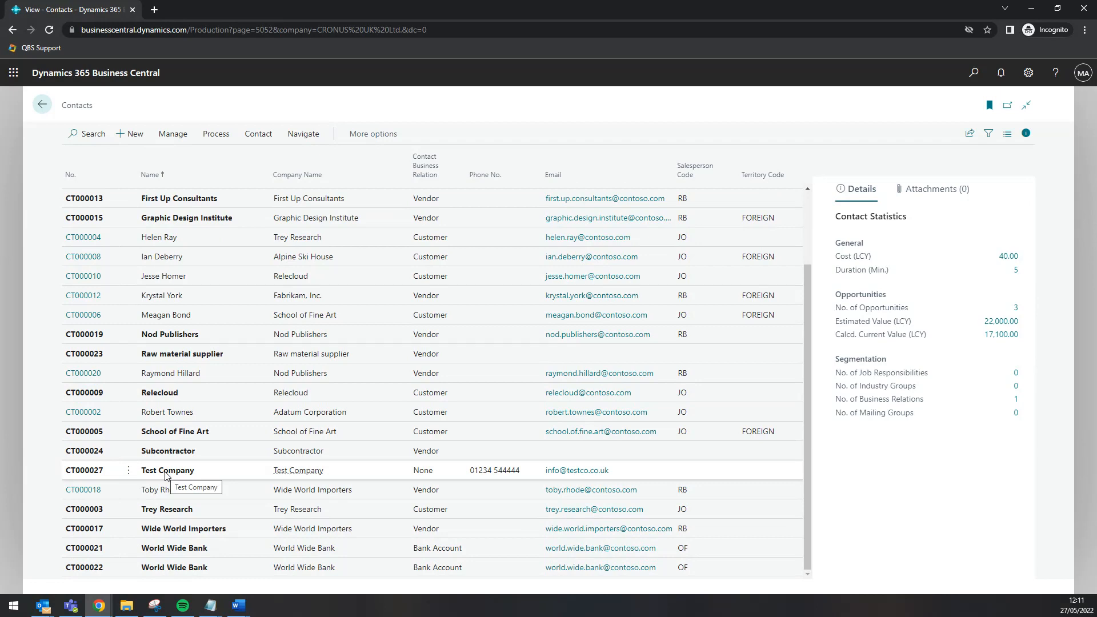
click(137, 137)
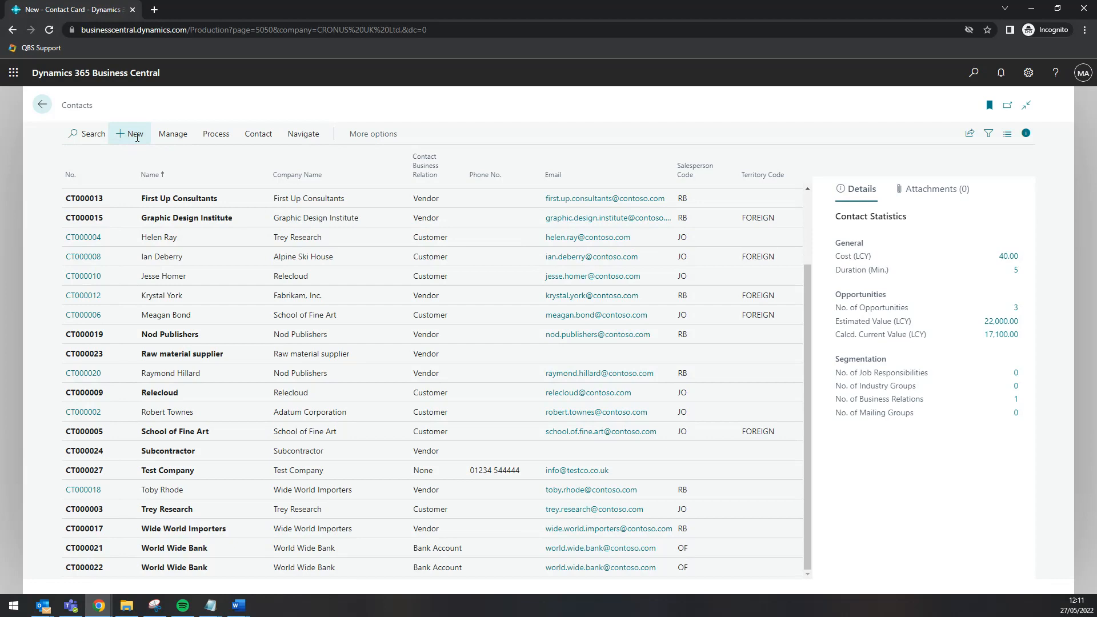
Enter the new contact's full name and set its type to Person
click(355, 263)
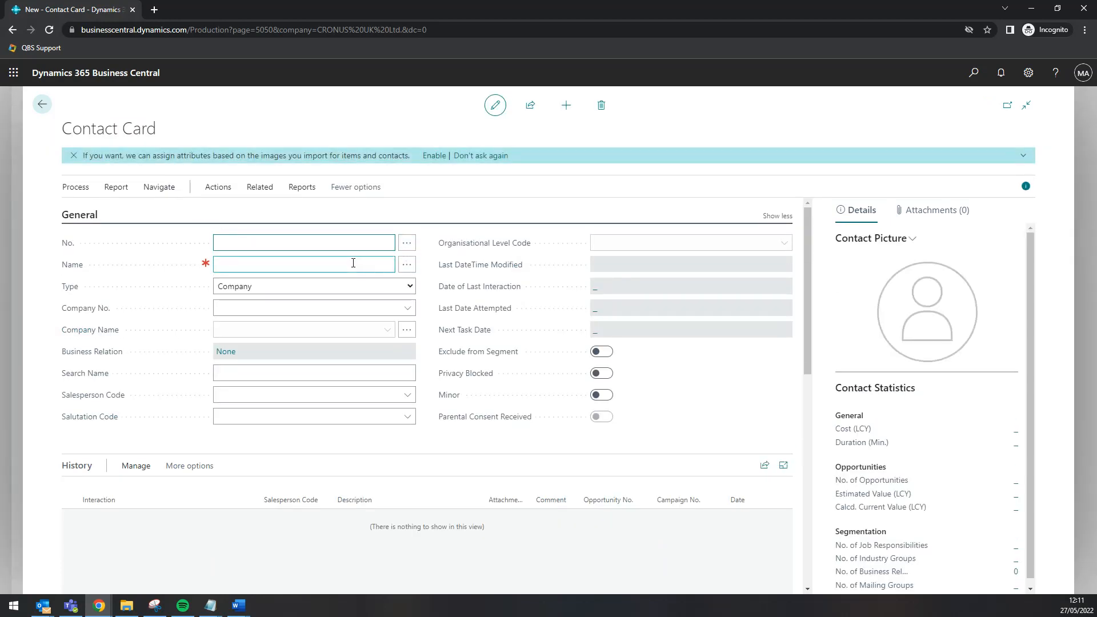
text(John Smith)
click(392, 286)
click(292, 308)
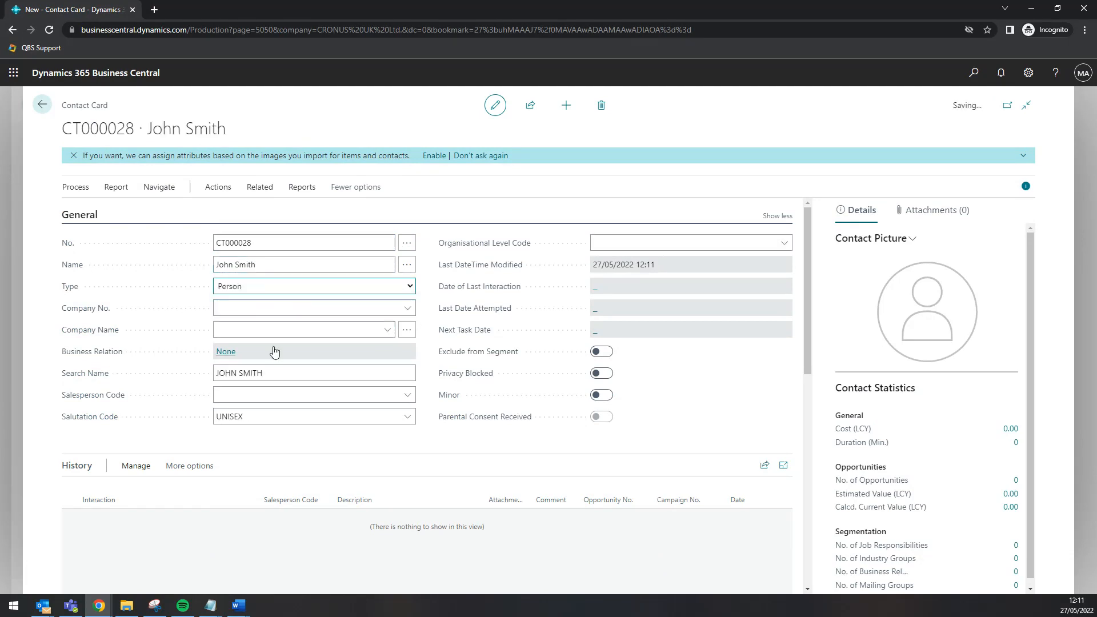
Link the person contact to company Test Company (CT000027)
click(294, 307)
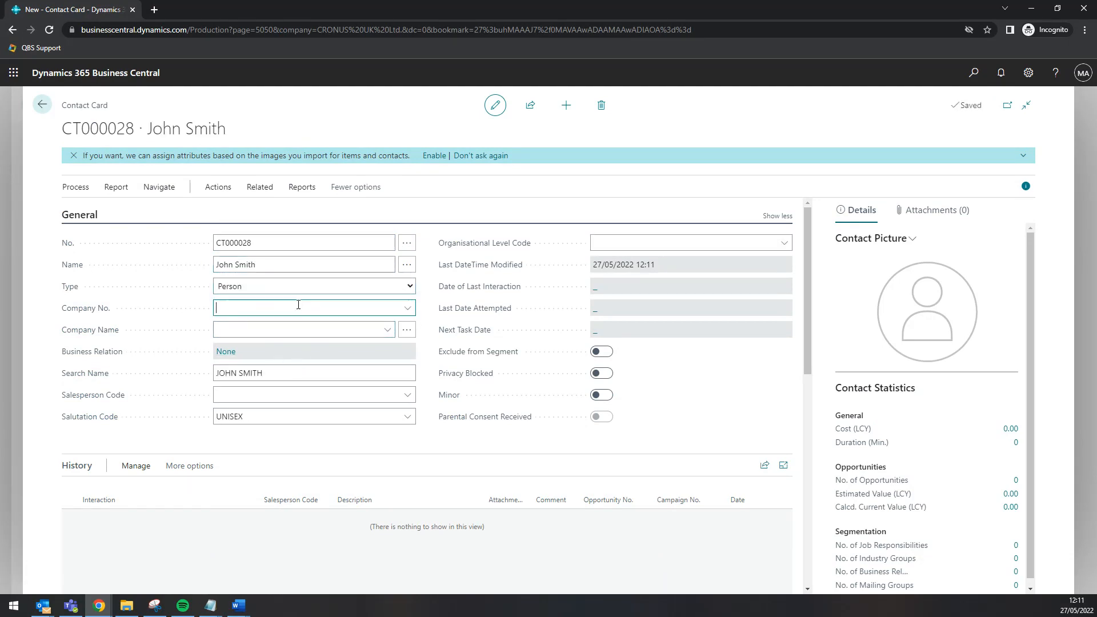
click(407, 307)
scroll(359, 356, down, 5)
click(257, 357)
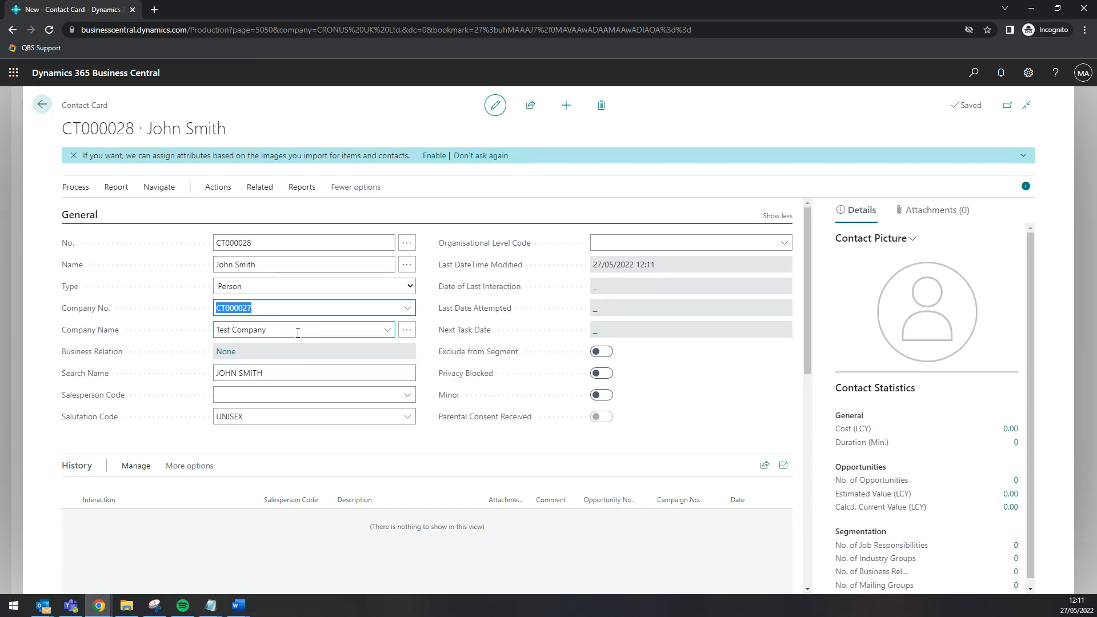
scroll(301, 333, down, 1)
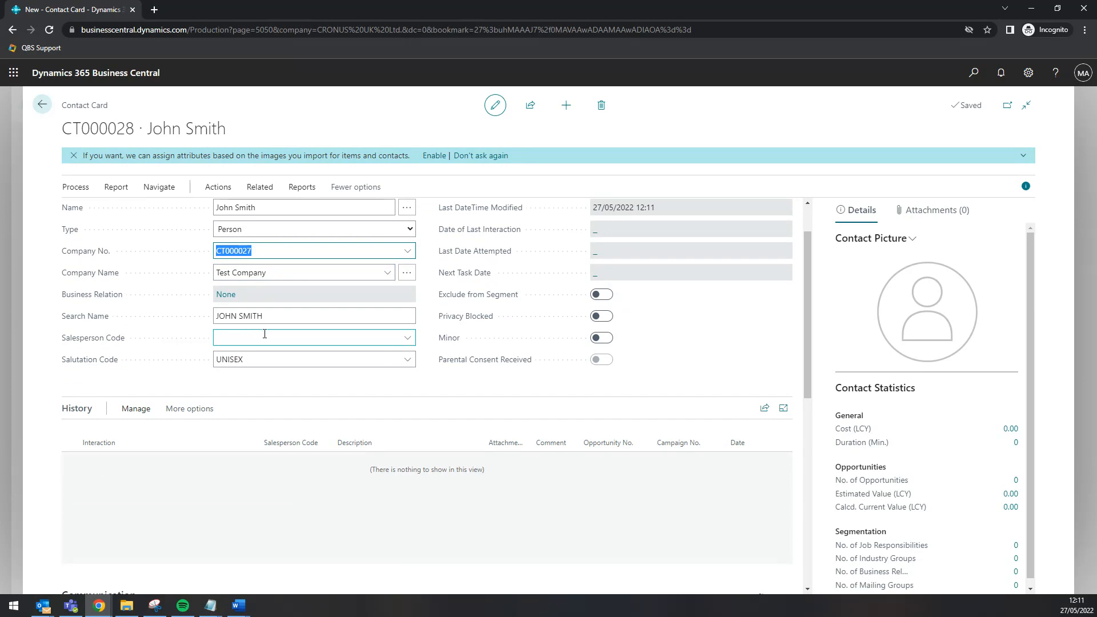
scroll(265, 335, down, 5)
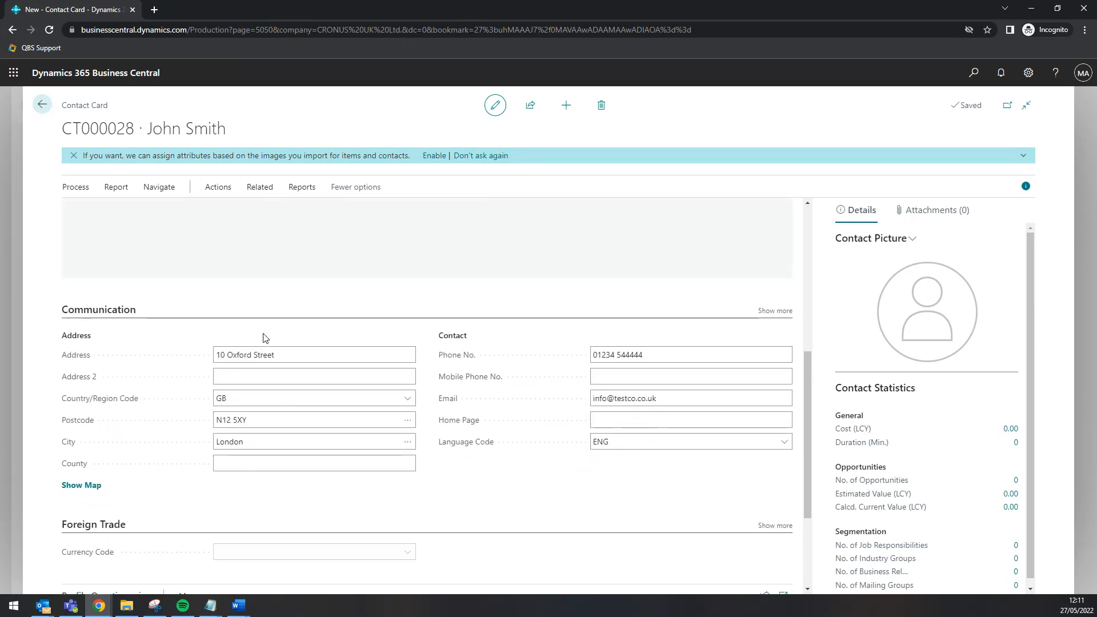
Give the person contact their own mobile number and personal email, then return to Contacts
click(246, 382)
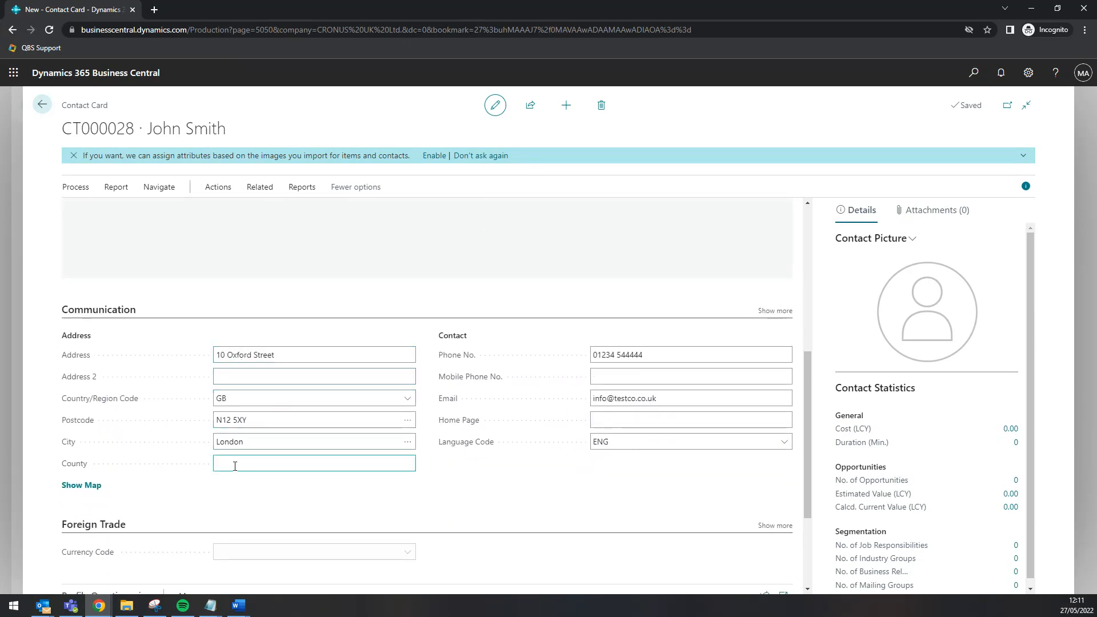
click(654, 375)
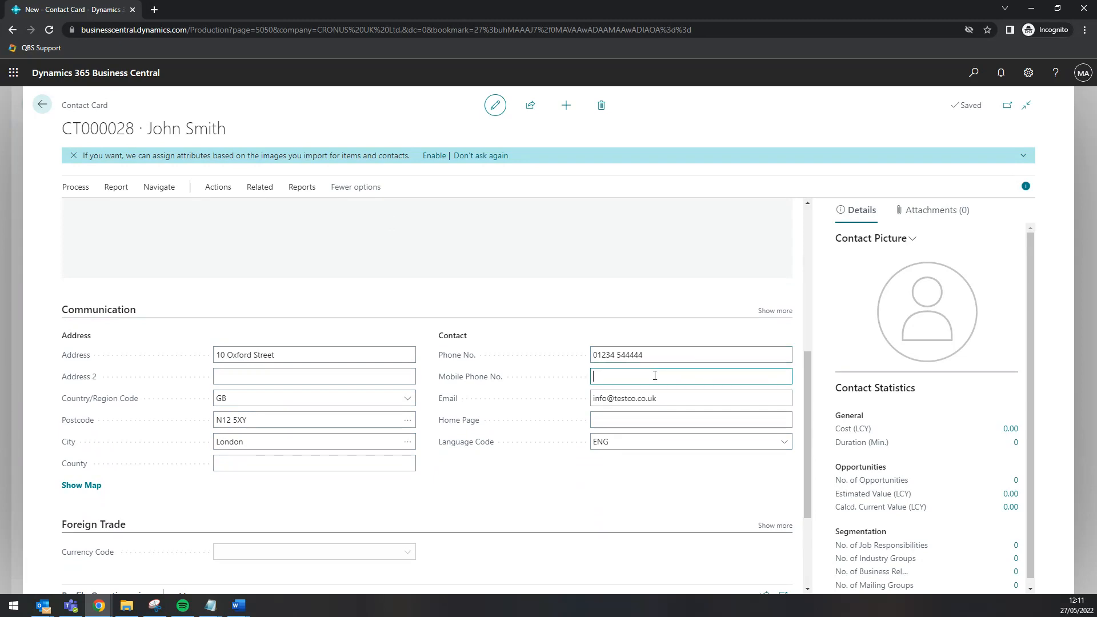
text(07777 777777)
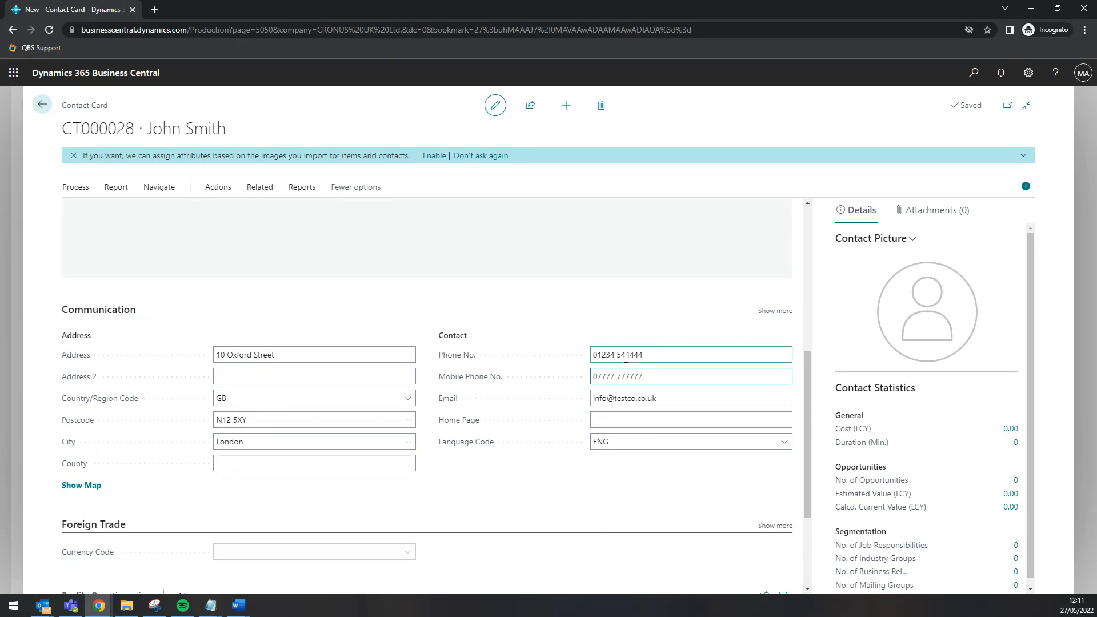
click(610, 400)
key(Home)
key(Delete)
key(Delete)
key(Delete)
key(Delete)
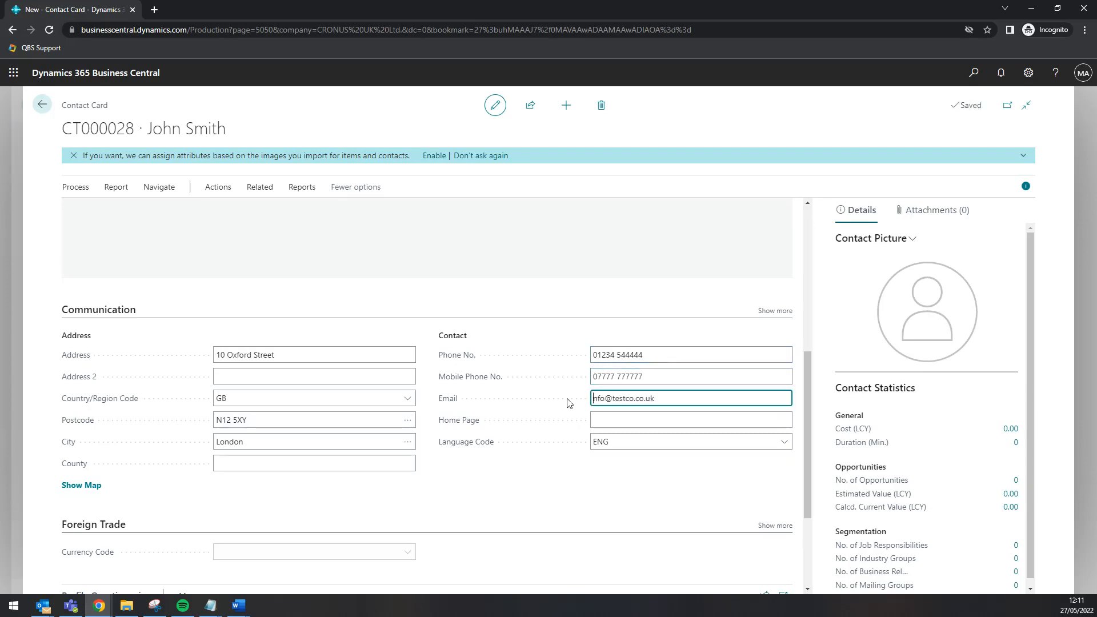
text(johnsmith)
click(600, 500)
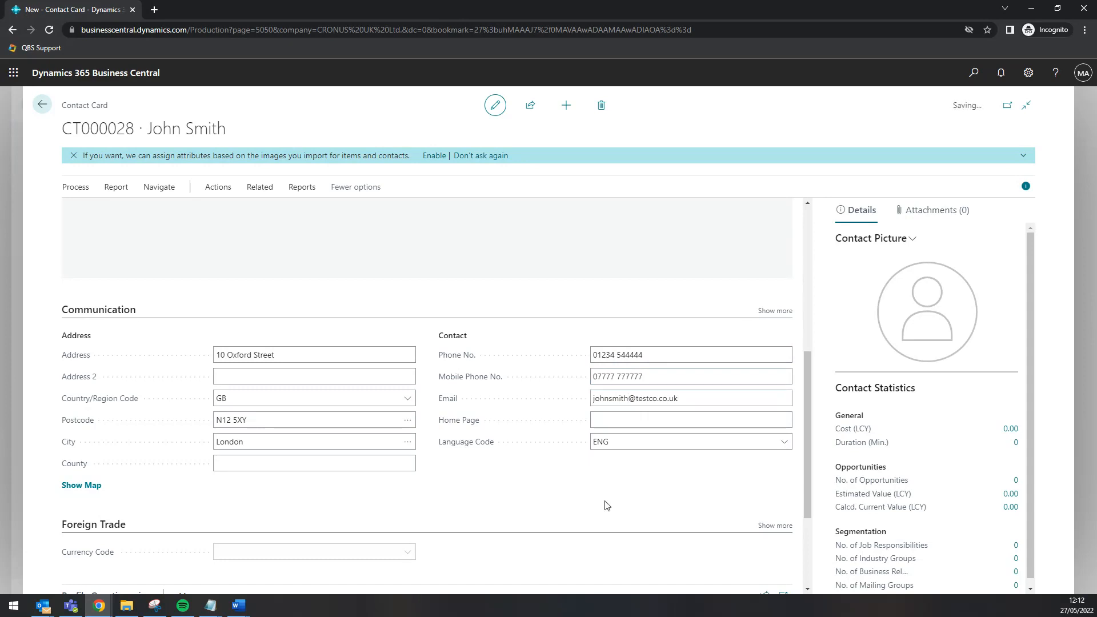
scroll(577, 469, down, 3)
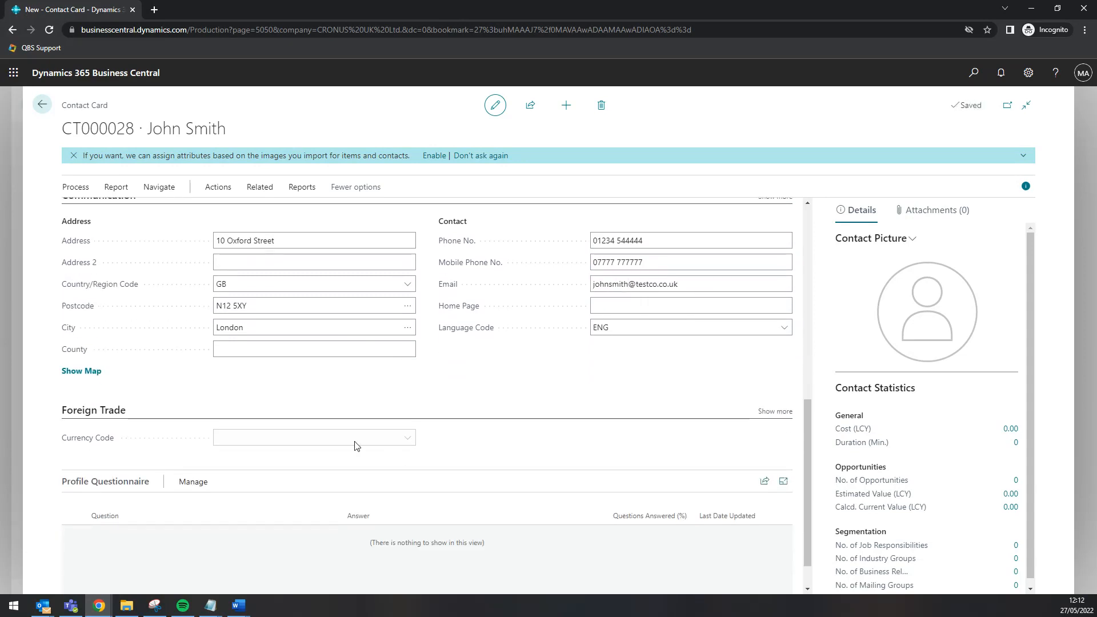
scroll(531, 437, down, 1)
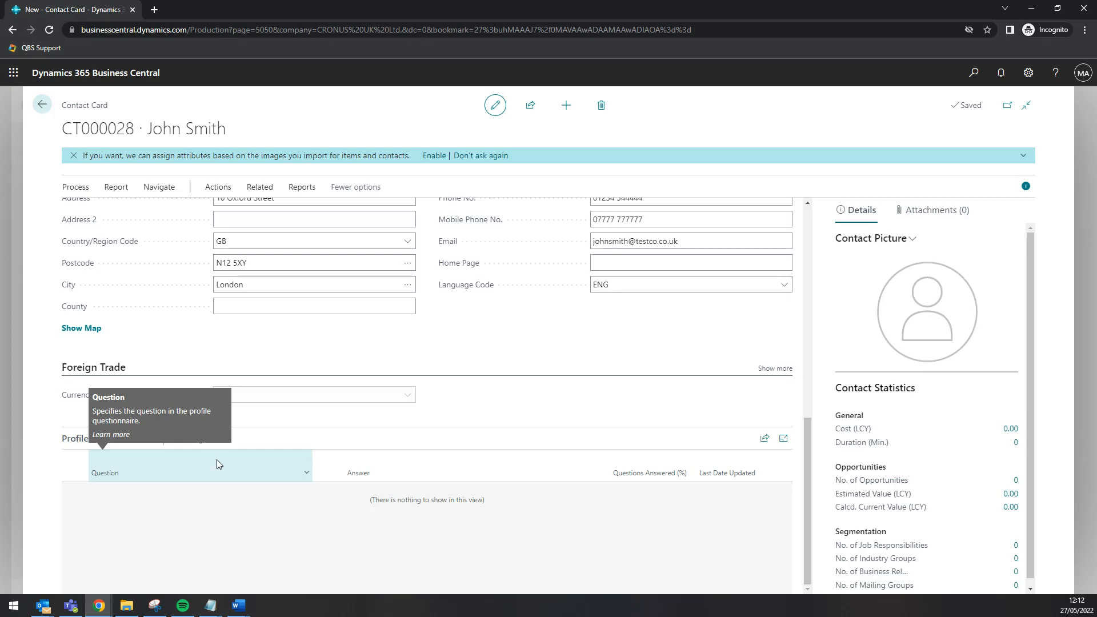
click(43, 105)
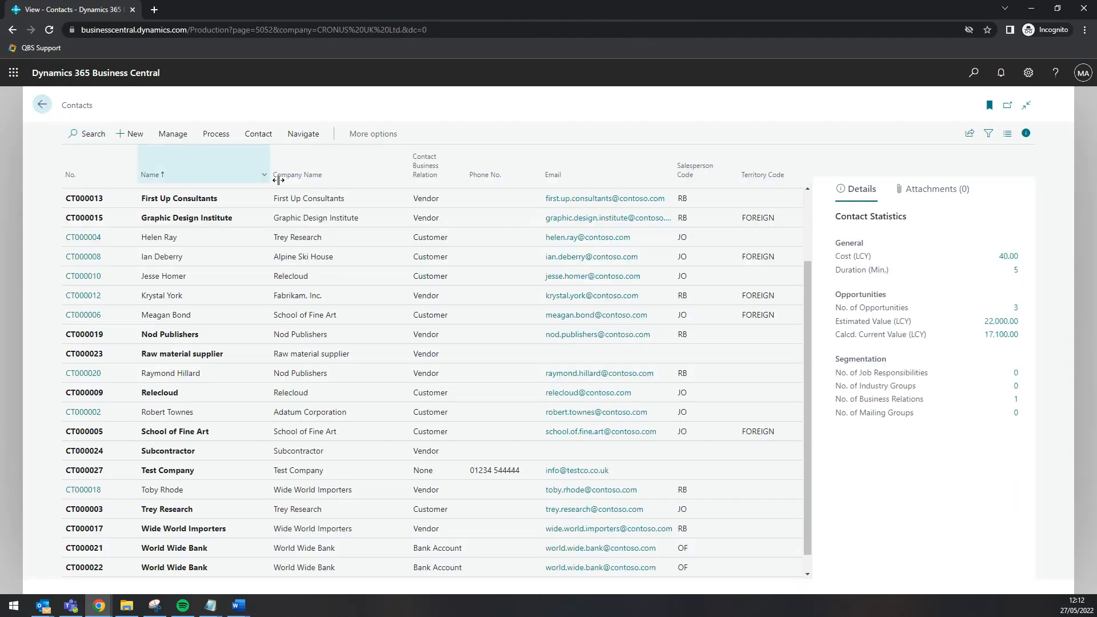
Sort contacts by Company Name ascending and open Test Company's card (CT000027)
click(338, 167)
click(351, 197)
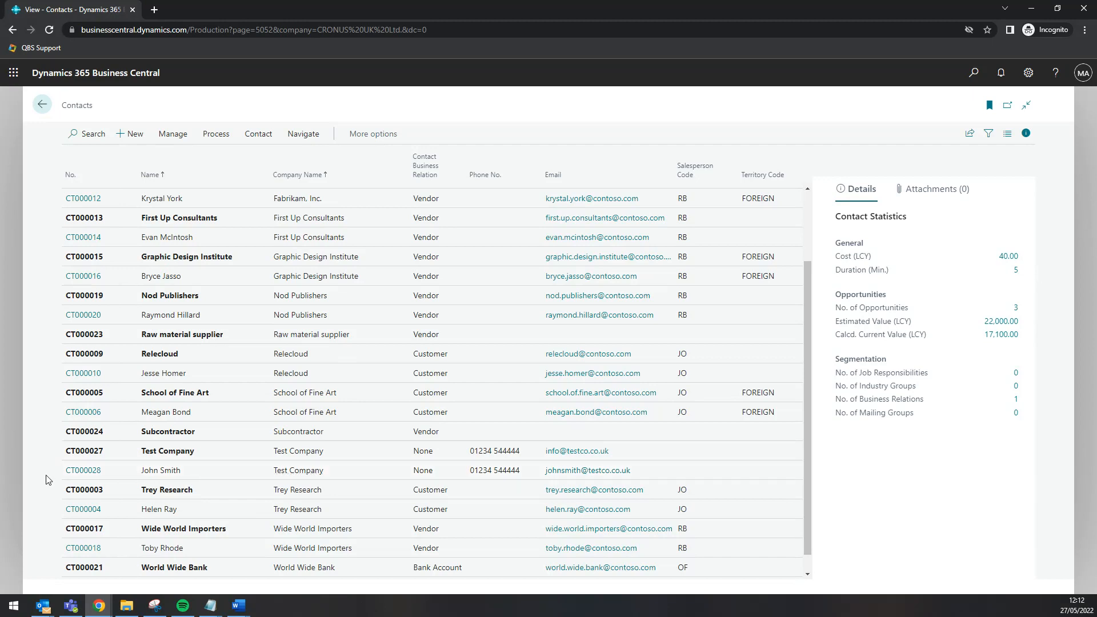
click(88, 447)
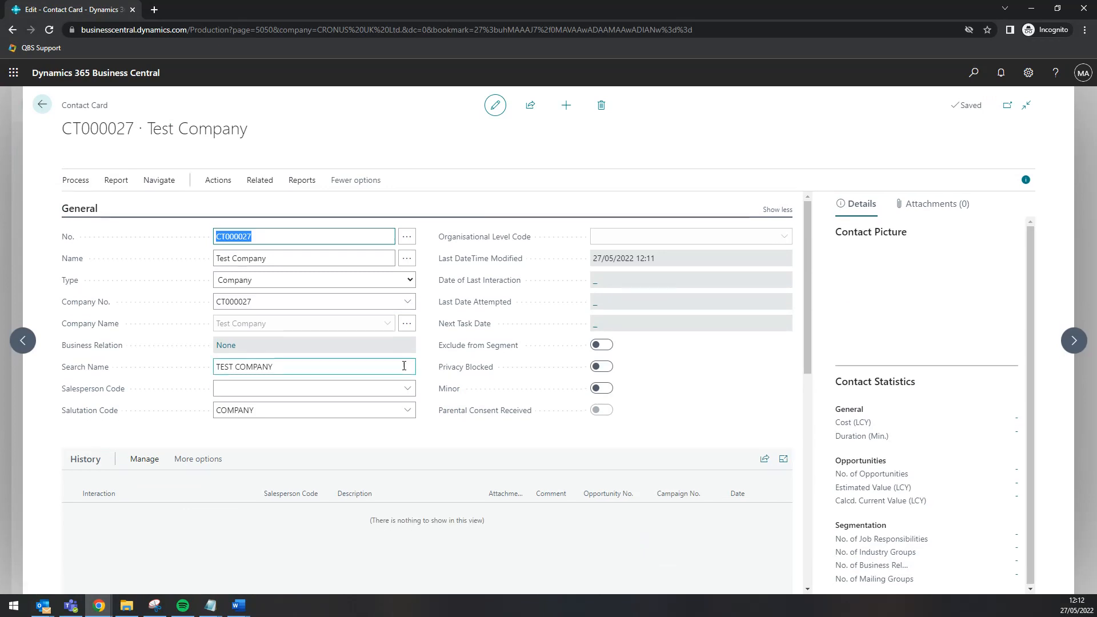
In Test Company's Profiles, answer No. of employees with 500..999 and close
click(269, 188)
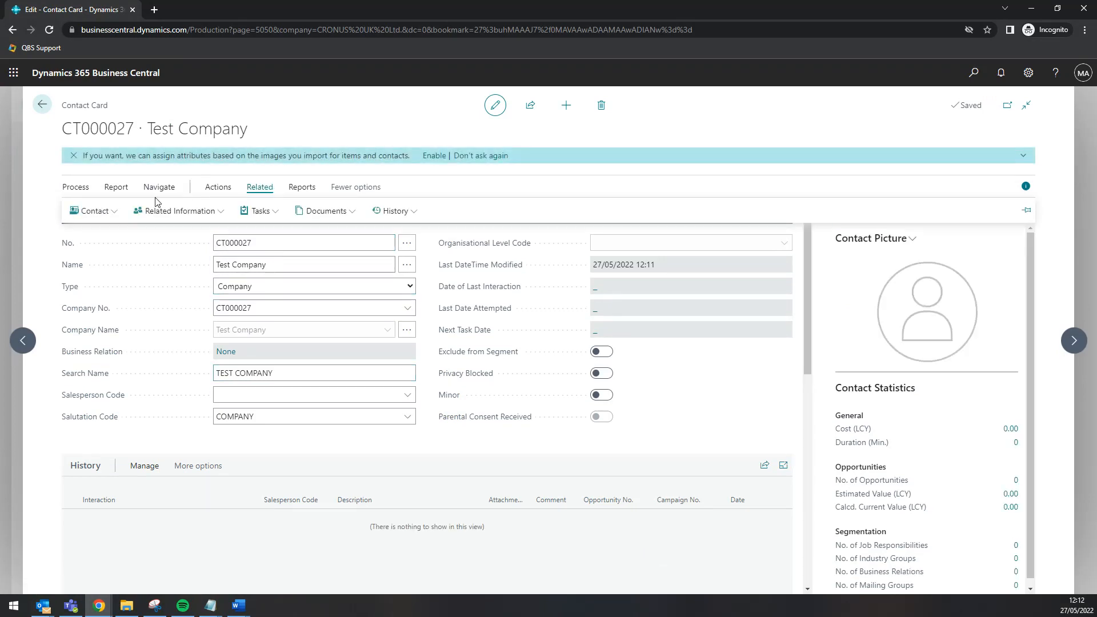
click(91, 211)
click(126, 285)
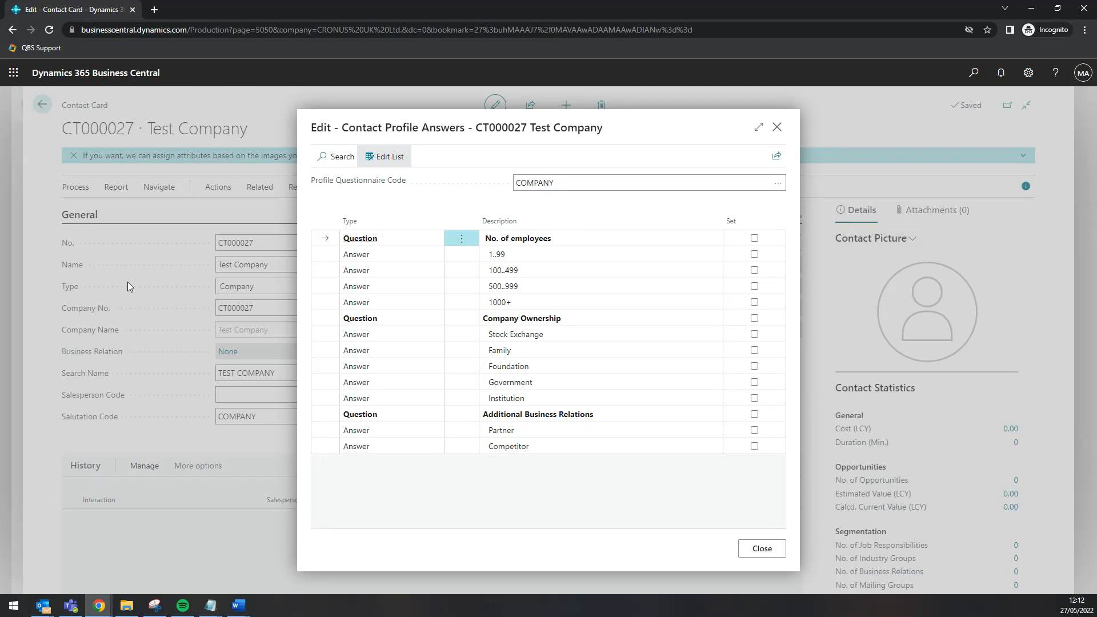
click(755, 287)
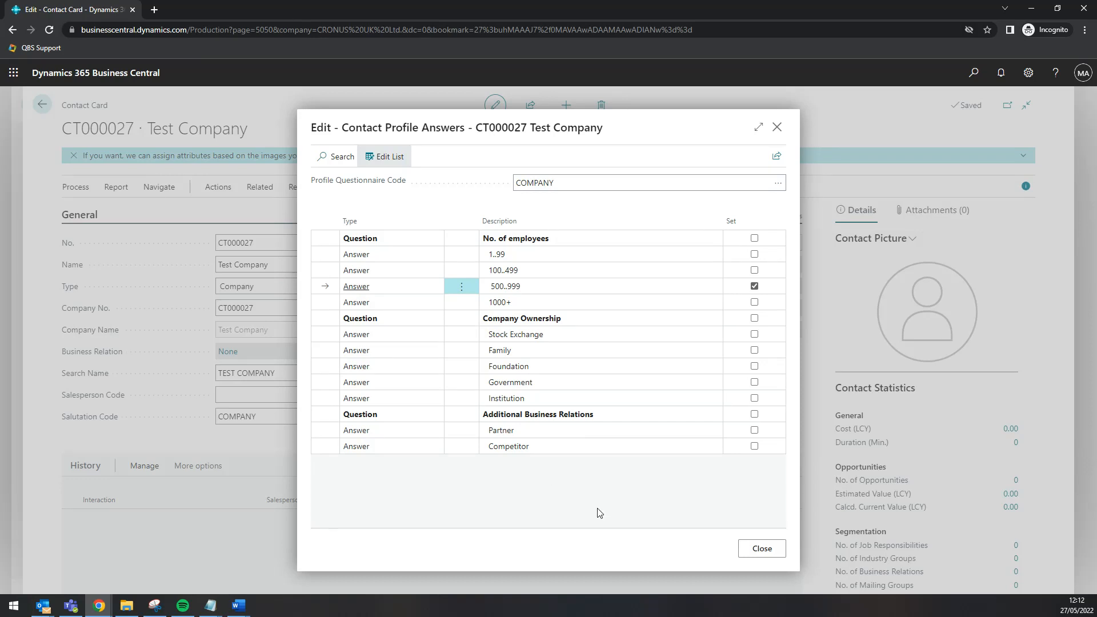
click(762, 548)
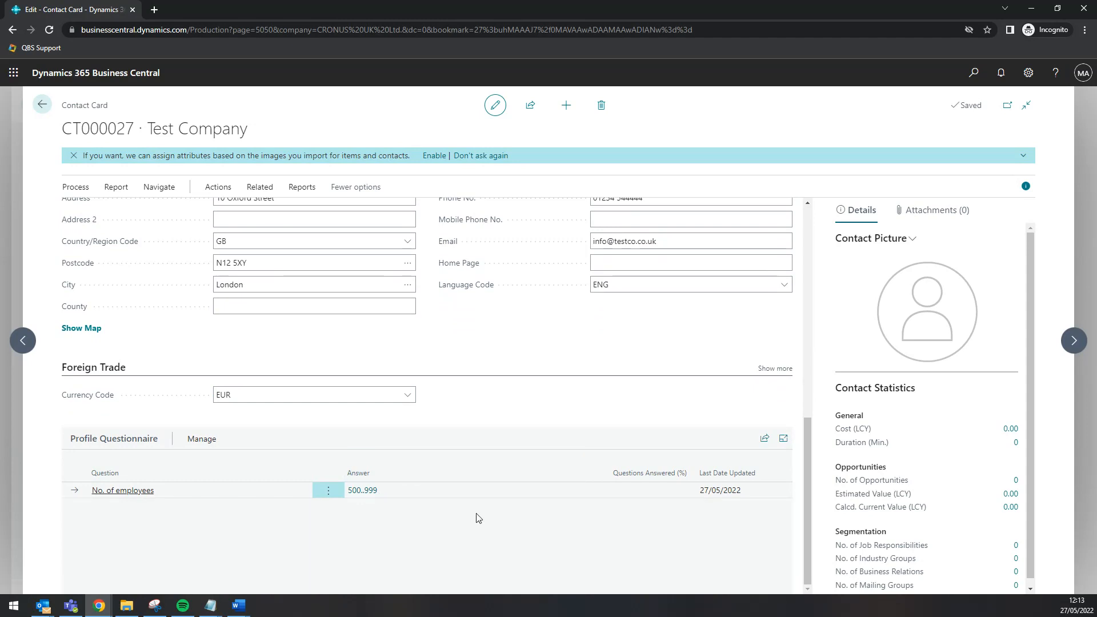
Open contact CT000028's Profiles and tick Football under Hobbies
click(43, 107)
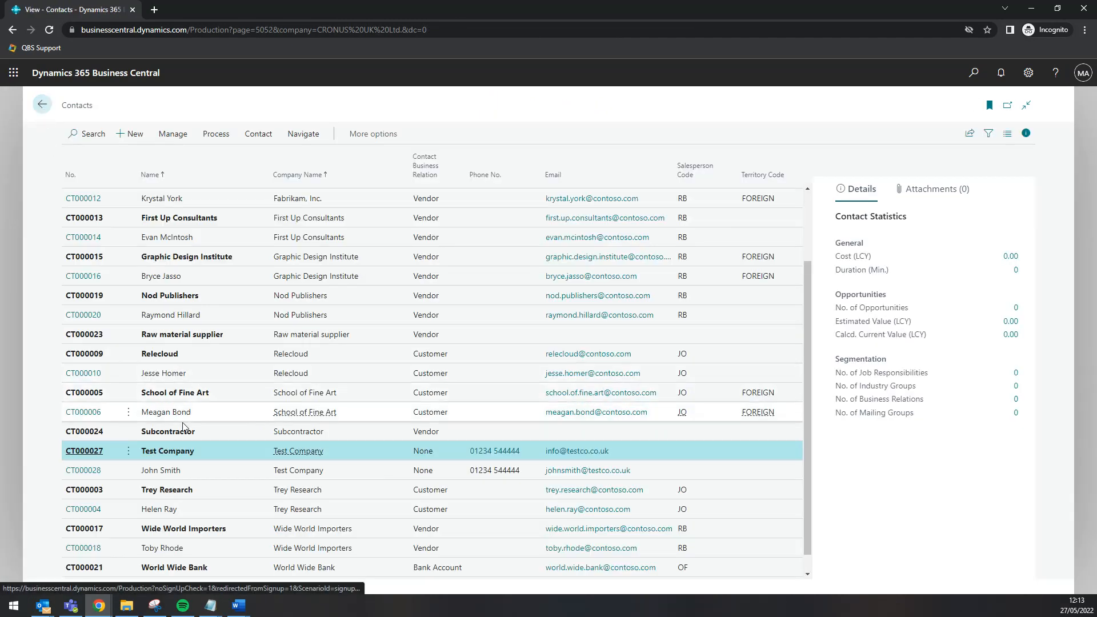
click(82, 470)
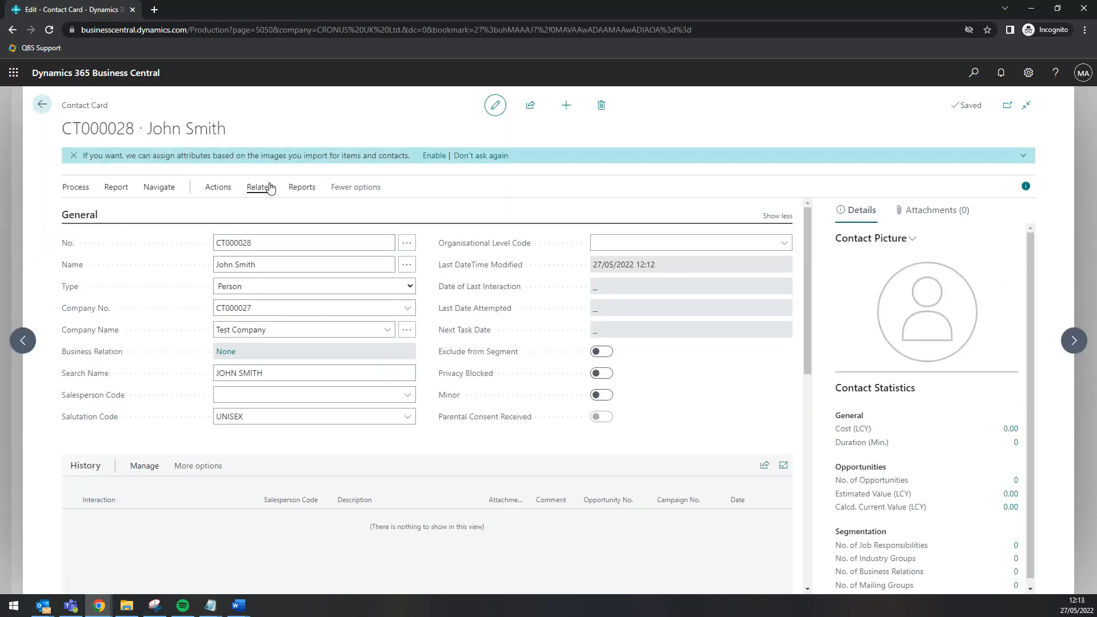
click(259, 187)
click(92, 211)
click(116, 276)
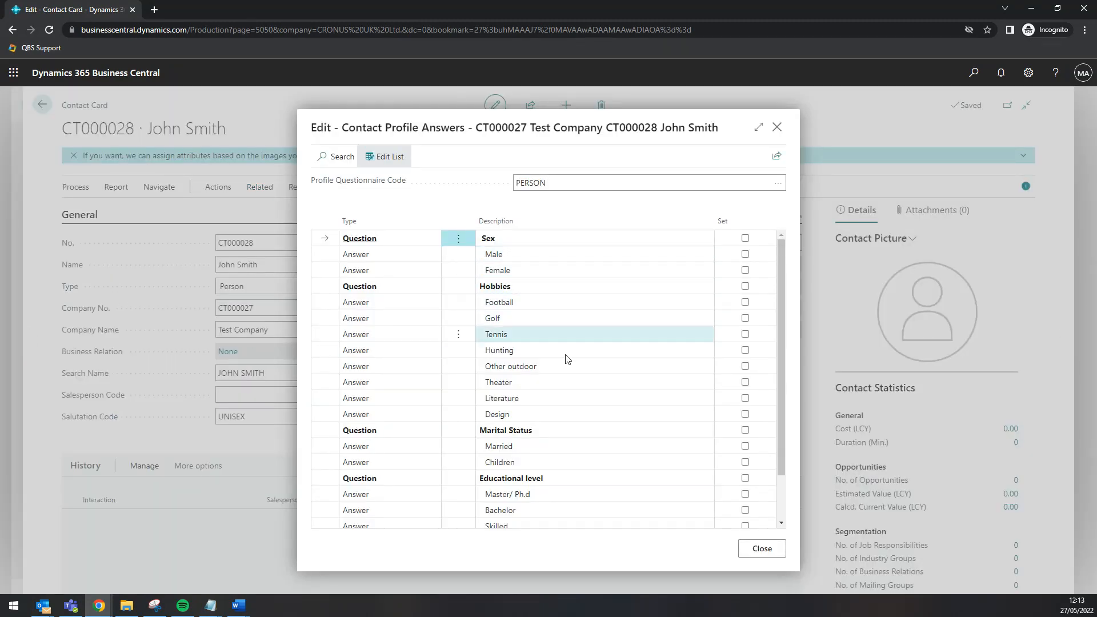
scroll(562, 464, down, 1)
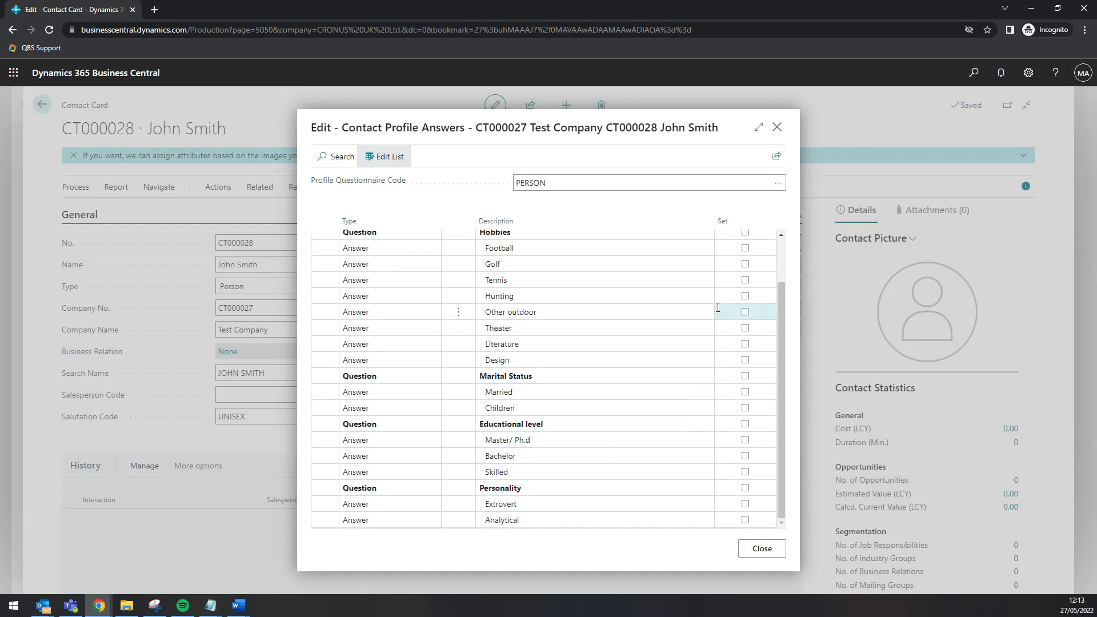
scroll(713, 315, up, 2)
click(745, 302)
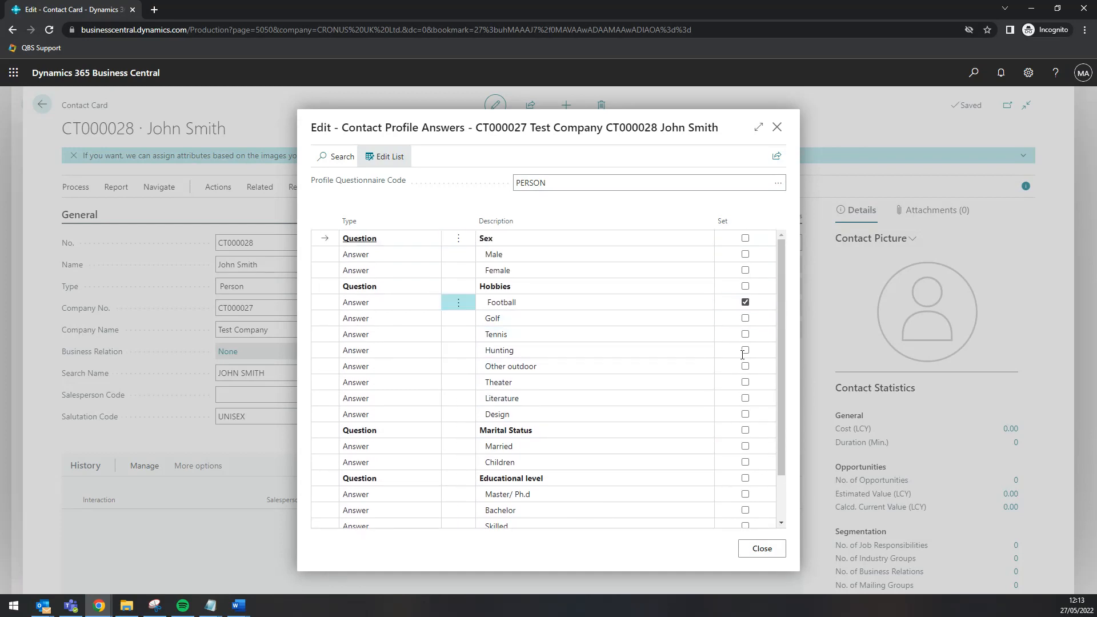
click(762, 548)
scroll(420, 389, down, 8)
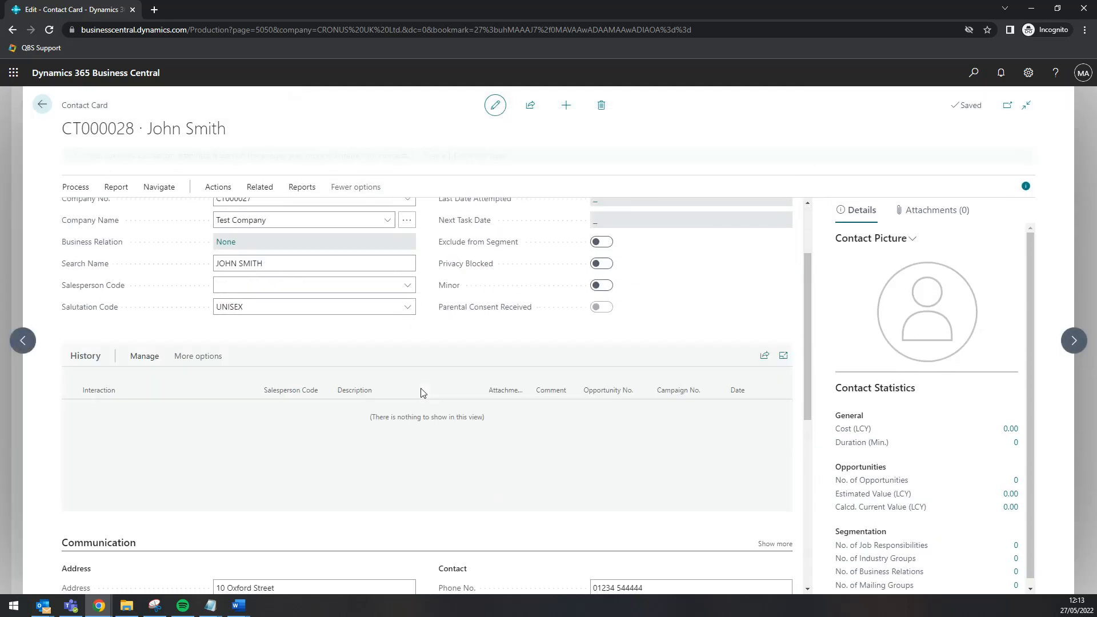